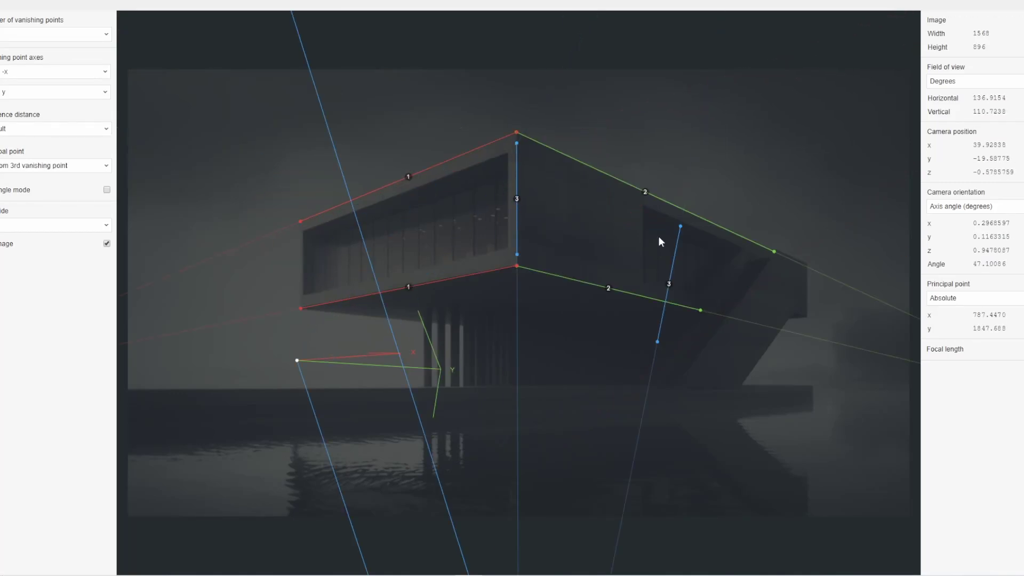
Step: Place the third vanishing point's two guide lines on the vertical edges at both ends of the building
drag(326, 213, 330, 204)
drag(663, 373, 298, 336)
drag(516, 143, 807, 262)
drag(517, 254, 803, 337)
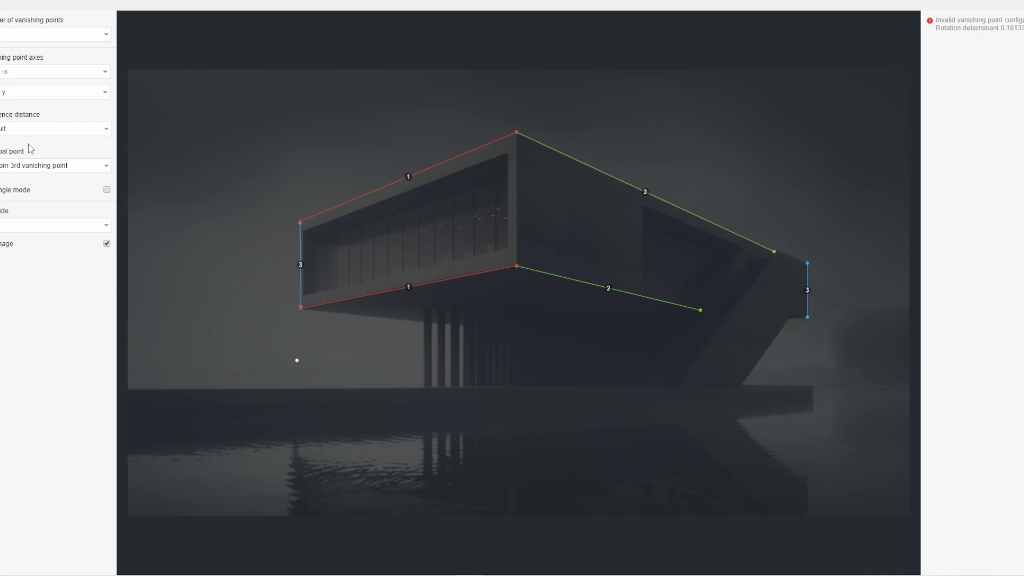
Step: Set the principal point to the image midpoint and align the lower second-vanishing-point guide line with the platform's top edge
click(29, 166)
click(25, 184)
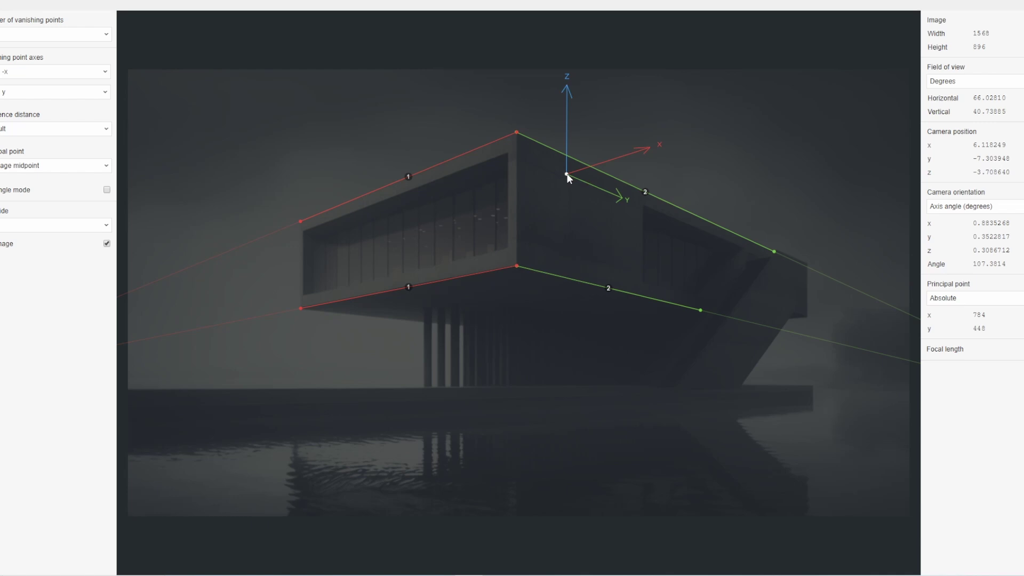
drag(700, 310, 812, 385)
drag(515, 266, 128, 389)
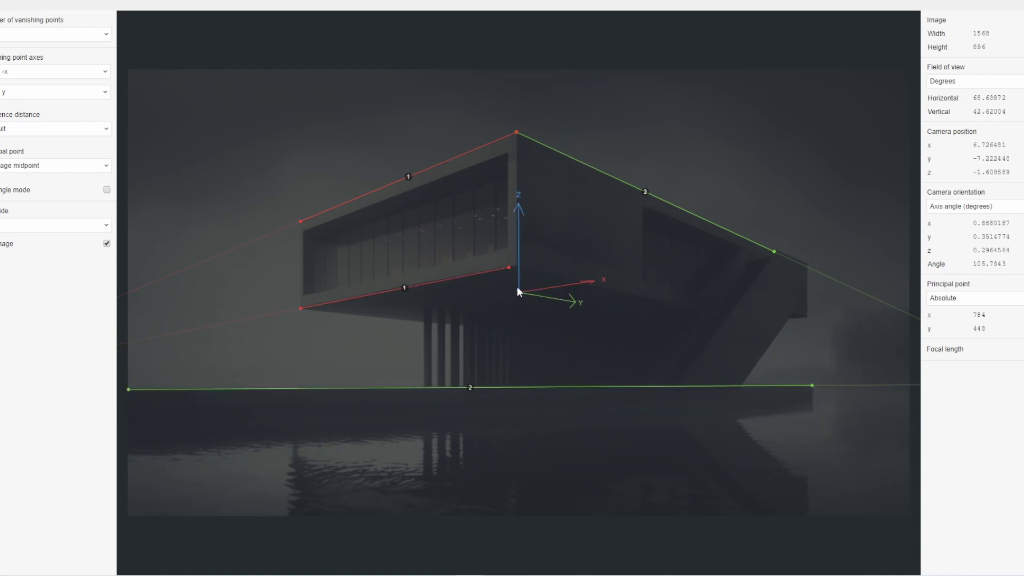
Step: Test the origin at several building corners and set the principal point back to the image midpoint
drag(298, 307, 516, 165)
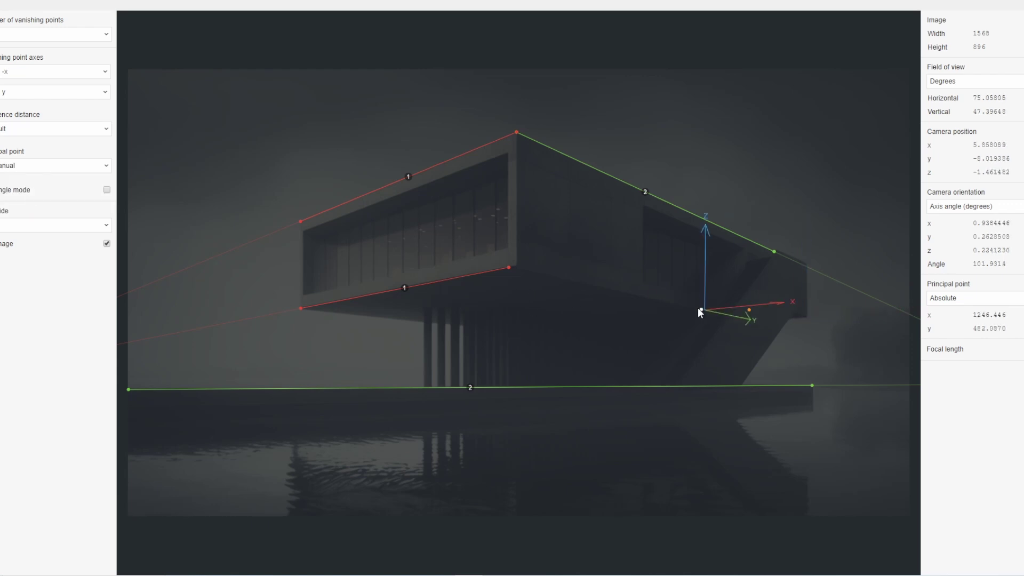
drag(564, 302, 563, 301)
drag(518, 266, 291, 313)
click(24, 167)
click(42, 187)
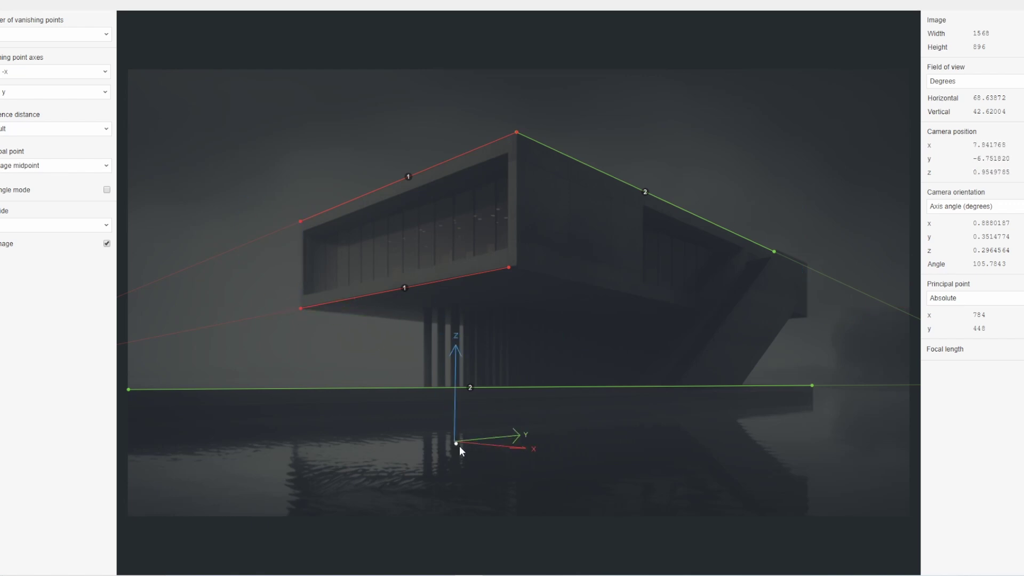
Step: Switch the principal point to manual, place it below the building, and set the origin on the box's lower front corner
click(31, 196)
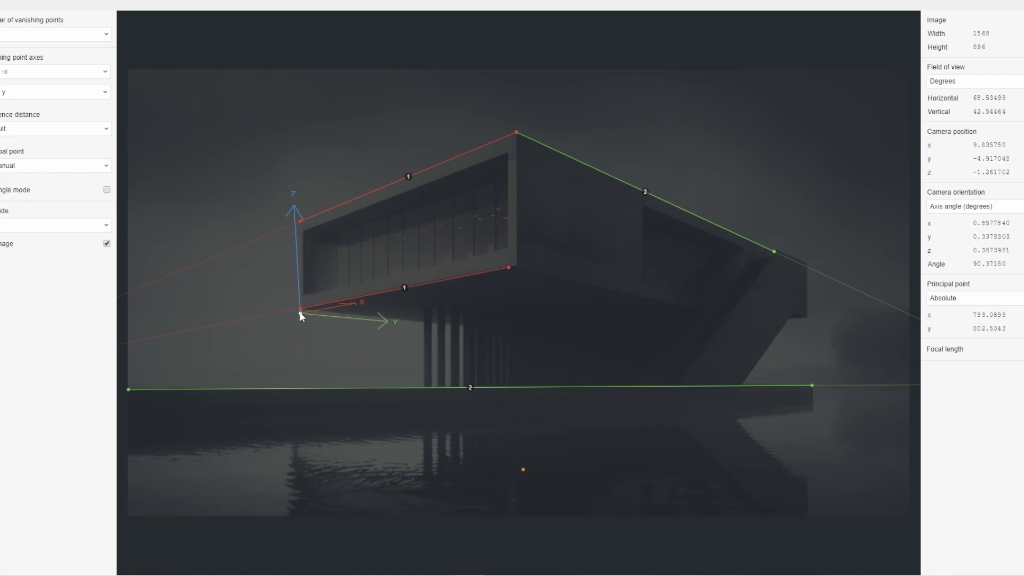
drag(506, 314, 512, 363)
drag(299, 312, 584, 286)
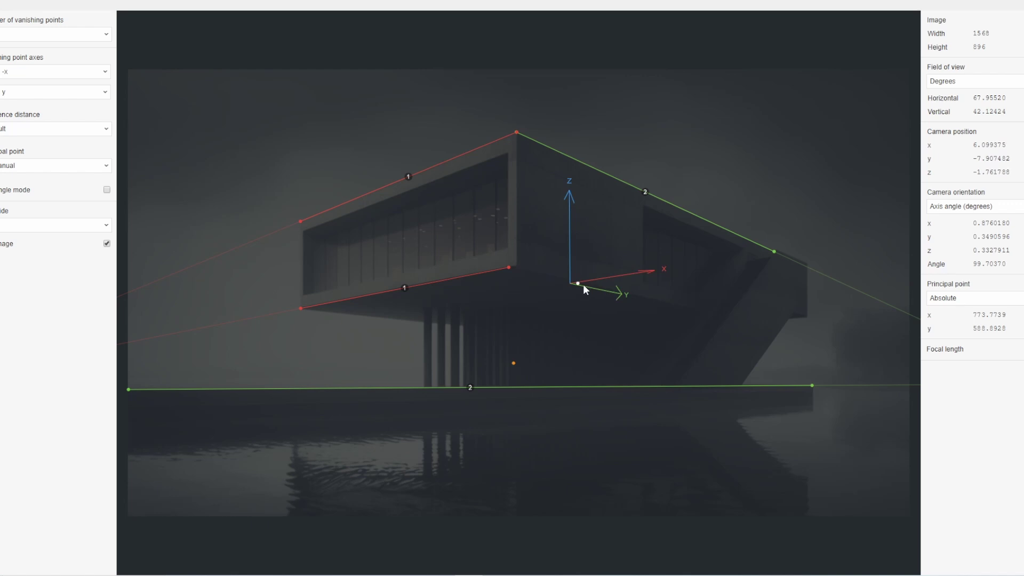
drag(807, 318, 514, 266)
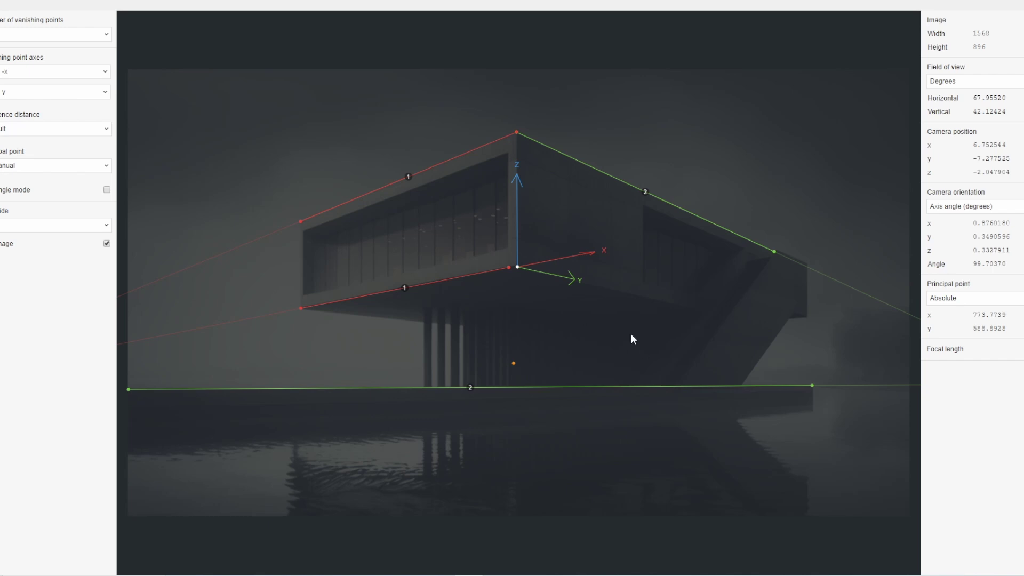
Step: Save the project as "building 1" in a new folder named fp inside youtube\ia made\video 4
click(3, 2)
click(20, 100)
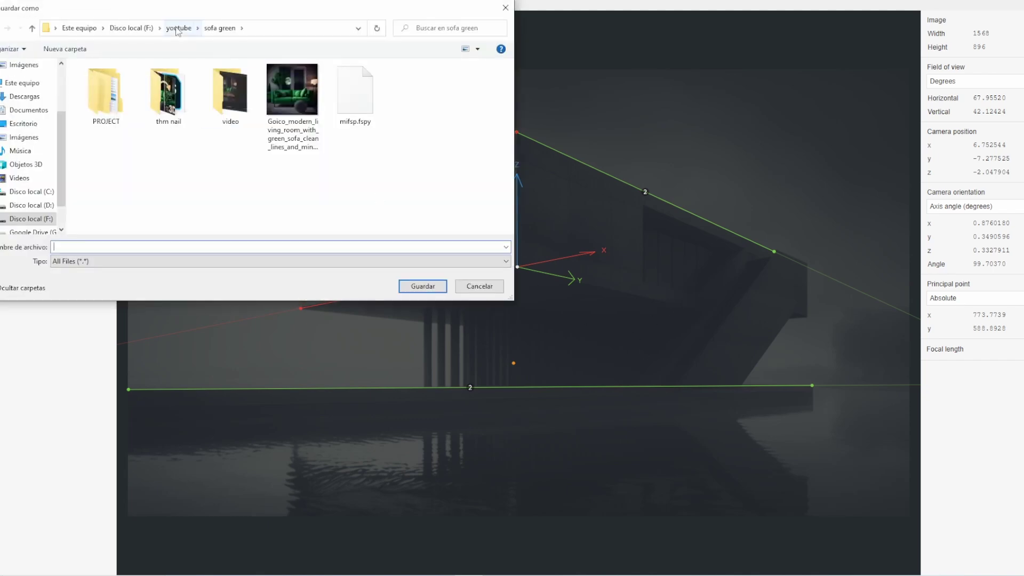
click(179, 28)
double_click(279, 173)
double_click(133, 117)
click(66, 49)
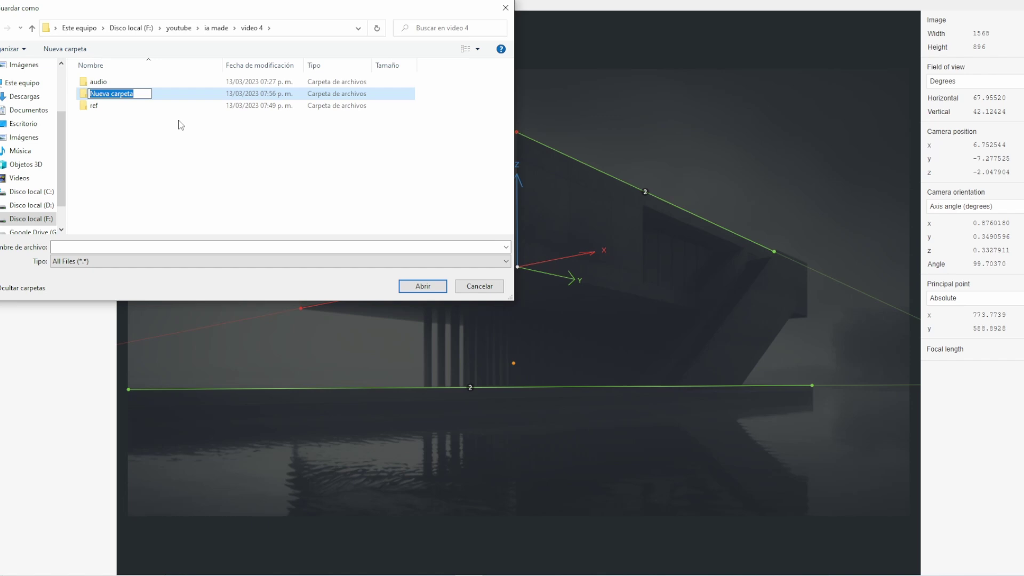
text(fp)
key(Return)
double_click(112, 95)
text(buildin)
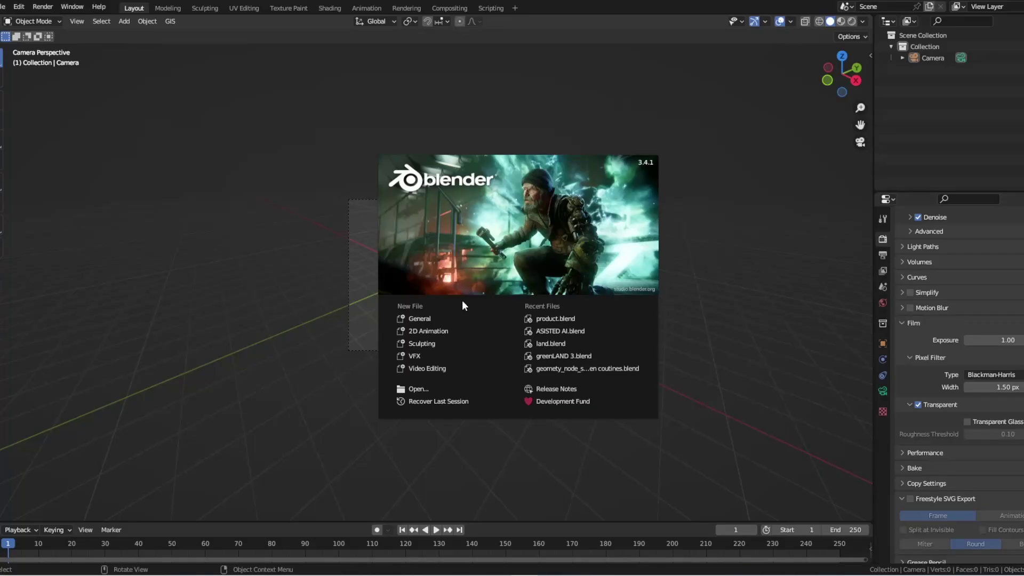
Step: Switch to Blender and import the saved fSpy project from F:\youtube\ia made\video 4
click(299, 213)
click(3, 7)
mouse_move(85, 164)
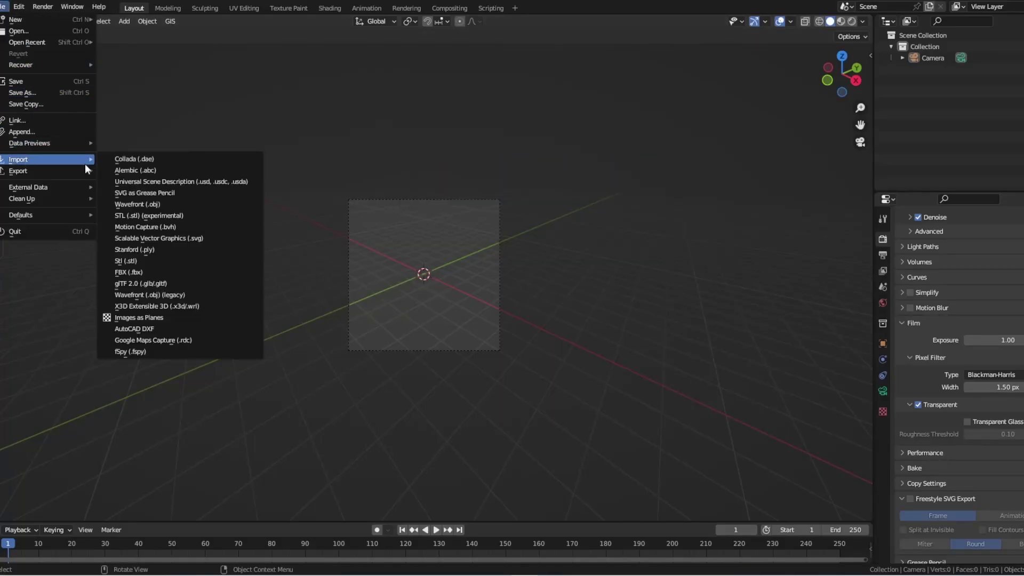
click(243, 350)
click(244, 195)
double_click(371, 198)
double_click(371, 188)
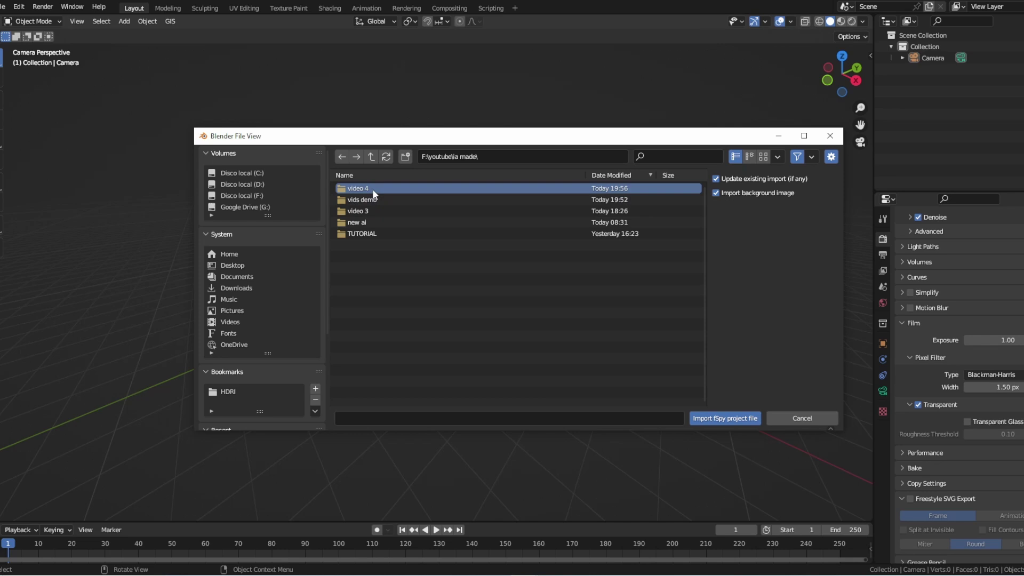
double_click(370, 189)
Step: Add a mesh plane to the scene
key(shift+a)
mouse_move(426, 280)
click(472, 280)
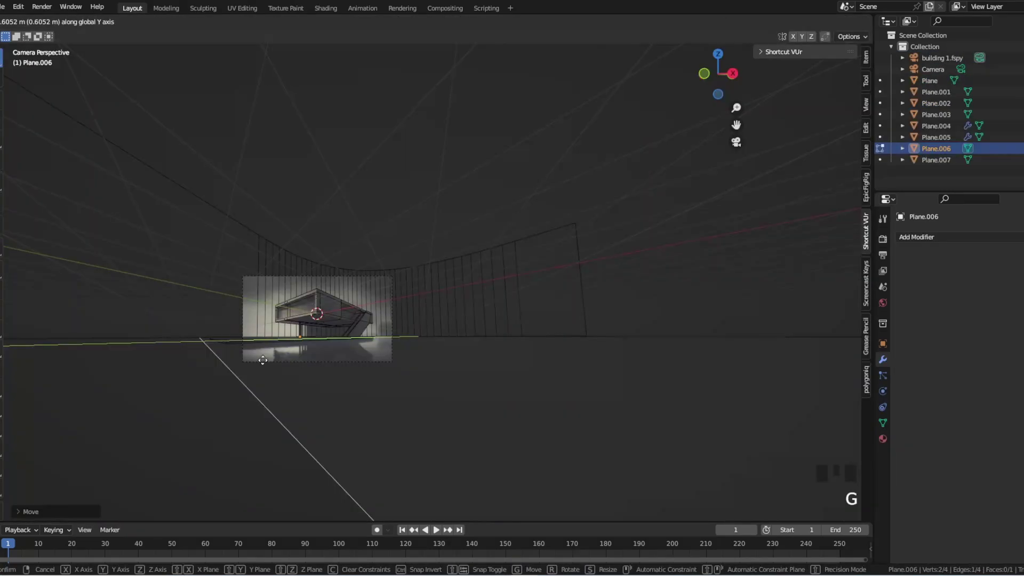
Step: Move the side edge of the large ground plane to adjust its extent around the camera frame
key(Tab)
key(KP_Decimal)
scroll(272, 347, down, 10)
click(439, 368)
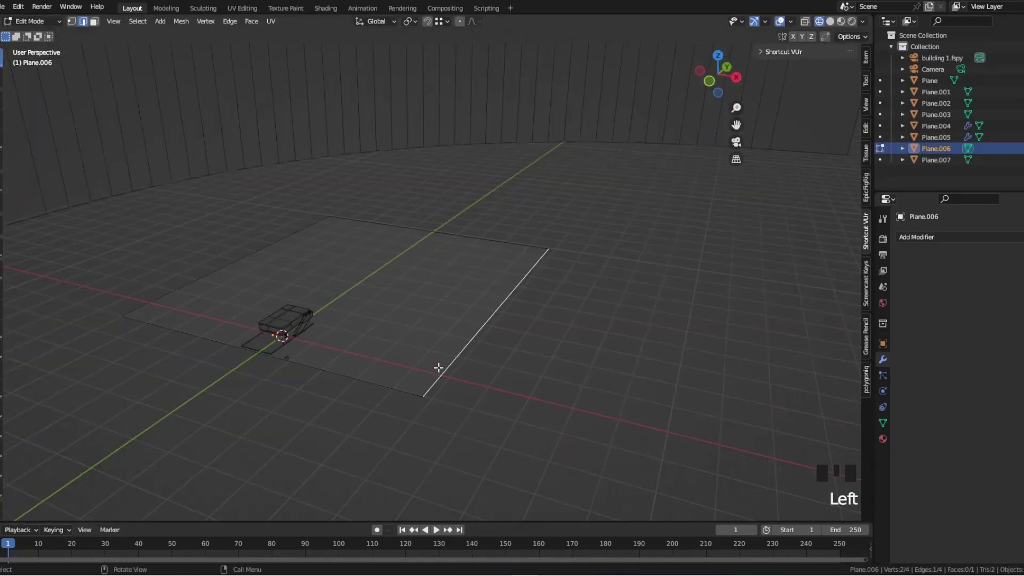
key(g)
click(349, 347)
key(KP_0)
scroll(331, 329, up, 5)
scroll(331, 329, down, 12)
key(g)
key(g)
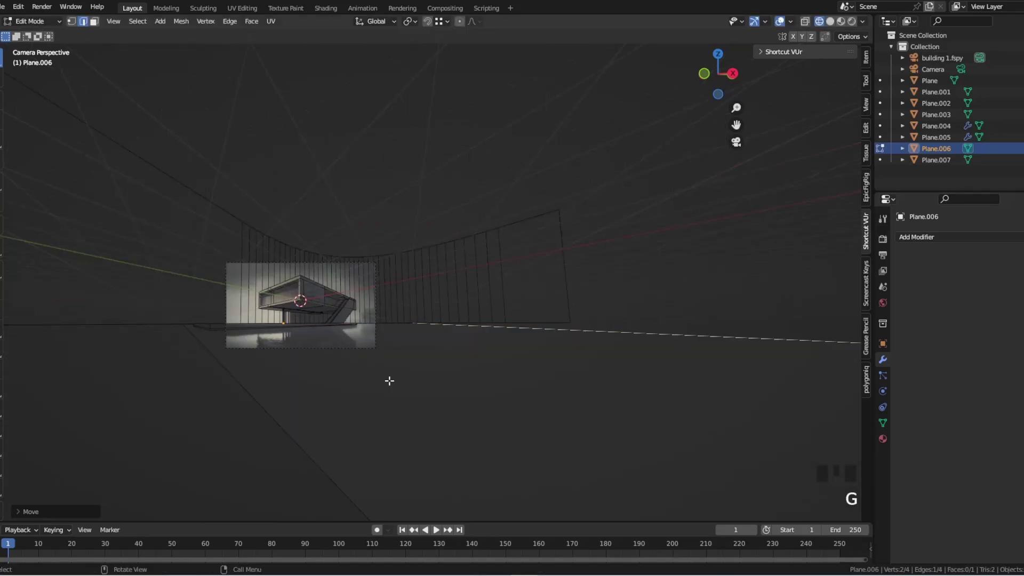
click(382, 368)
scroll(299, 334, up, 11)
key(Tab)
Step: Add an Array modifier to the front support column under the building
click(298, 234)
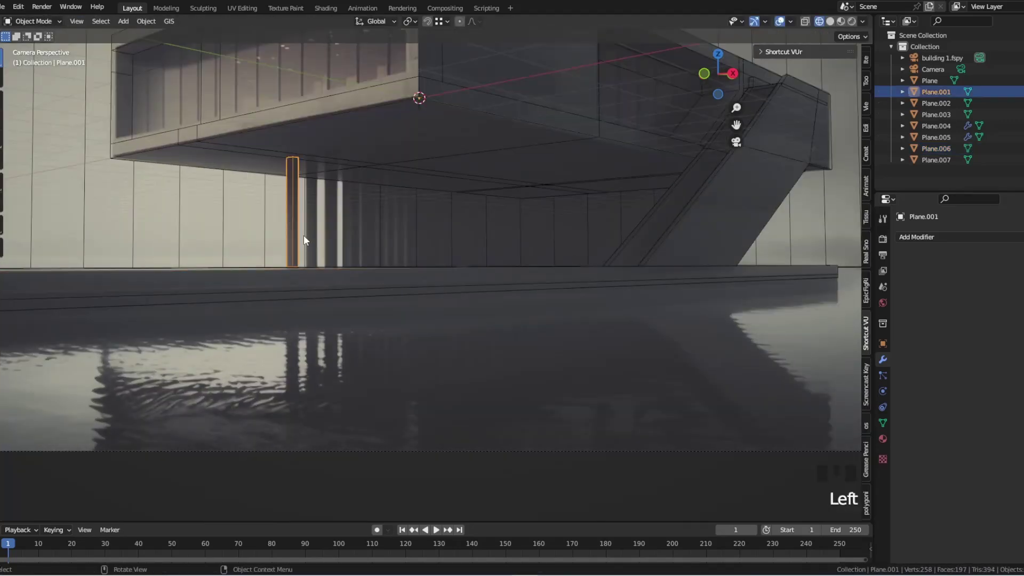
scroll(353, 231, up, 3)
key(g)
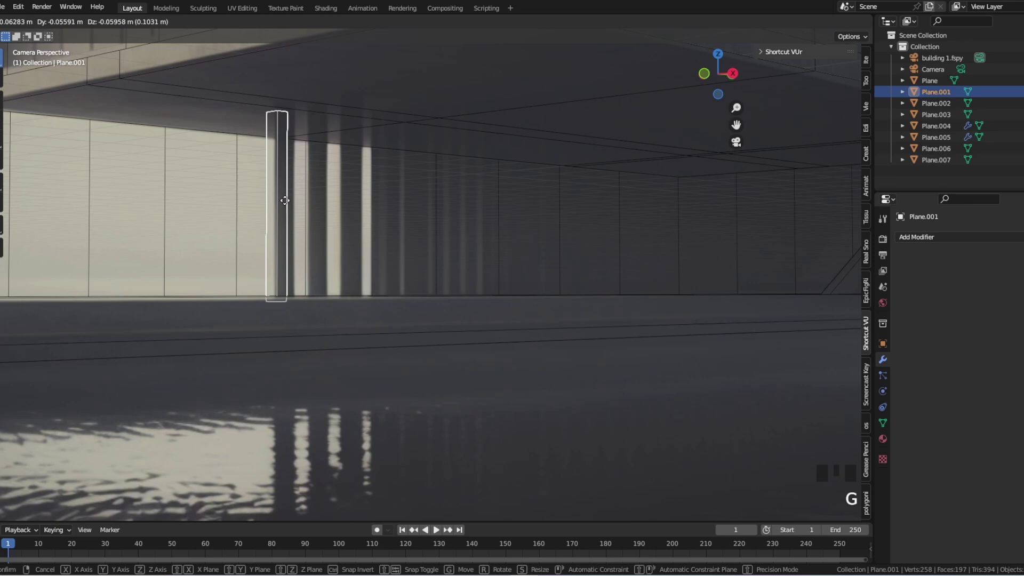
right_click(284, 199)
middle_drag(288, 200, 526, 211)
key(KP_0)
scroll(311, 231, down, 2)
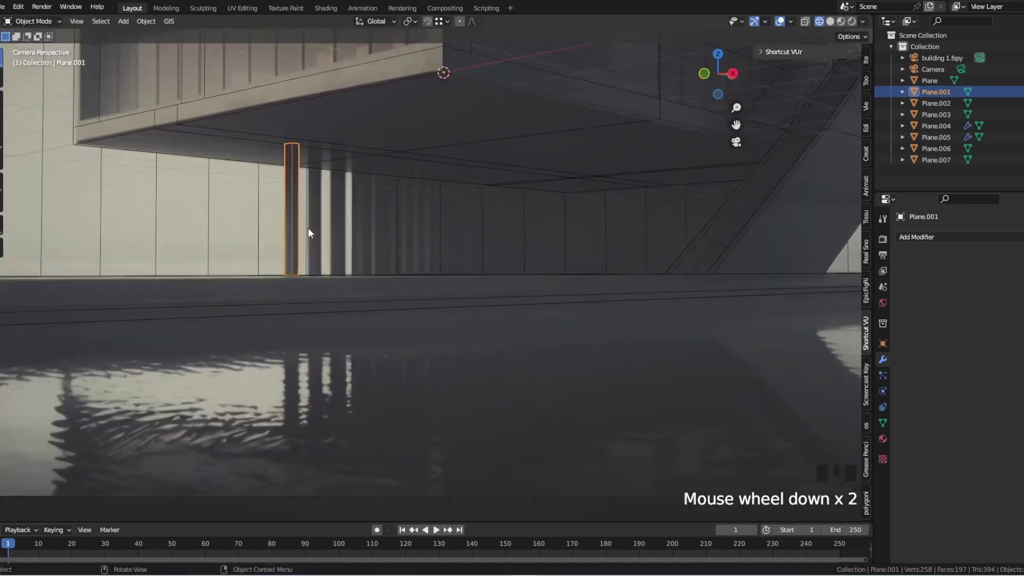
scroll(308, 203, up, 1)
click(910, 237)
click(831, 270)
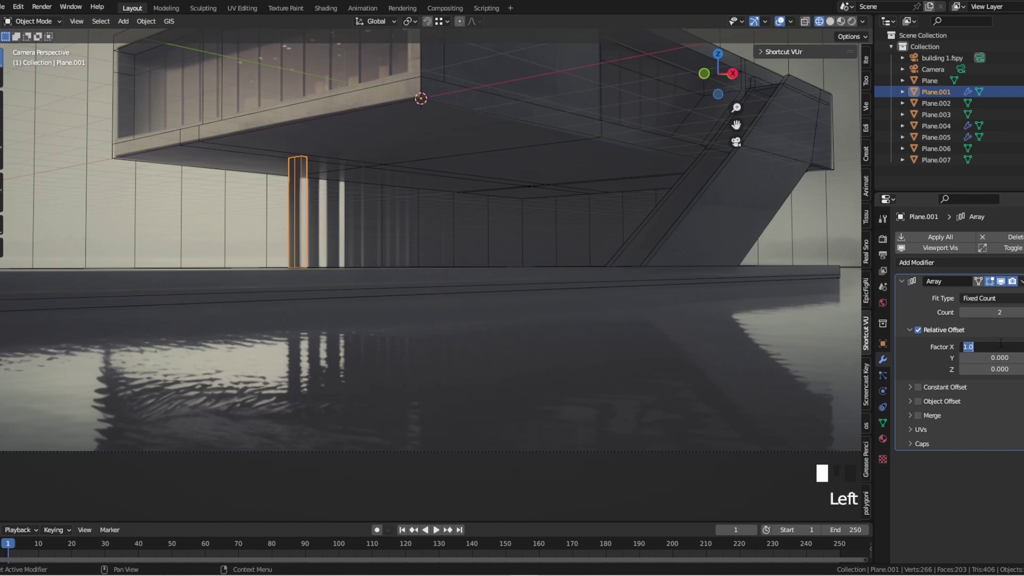
Step: Set the column array to 8 copies with a relative offset of 0 in X and 3.46 in Y
text(1)
key(Return)
shift+drag(999, 312, 1016, 312)
shift+drag(999, 359, 1021, 358)
key(KP_0)
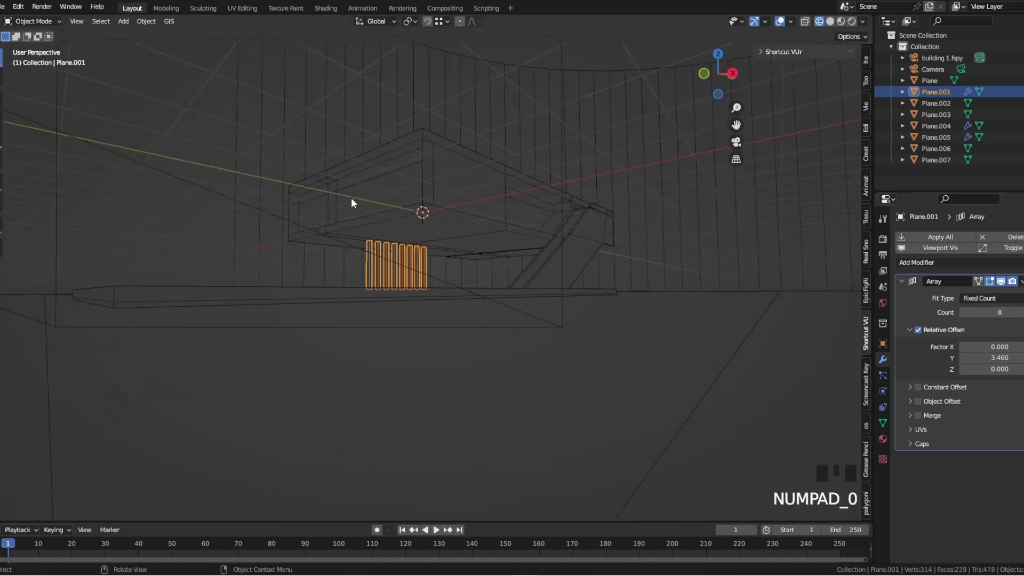
Step: Select the main building volume and open its mesh for editing
key(KP_0)
click(437, 218)
key(Tab)
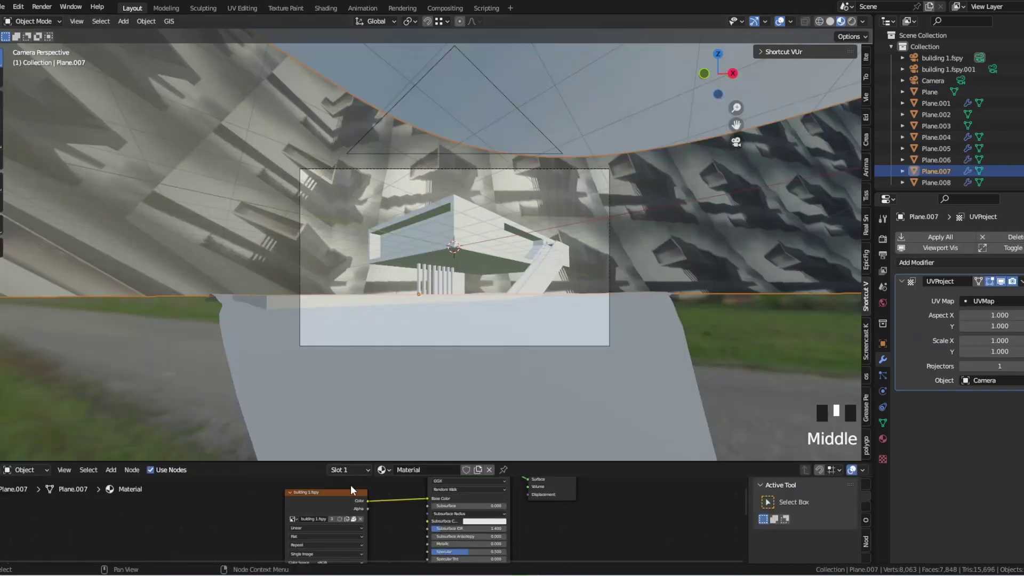
Step: Set the backdrop's UVProject aspect to 16 in X and 9 in Y
click(978, 316)
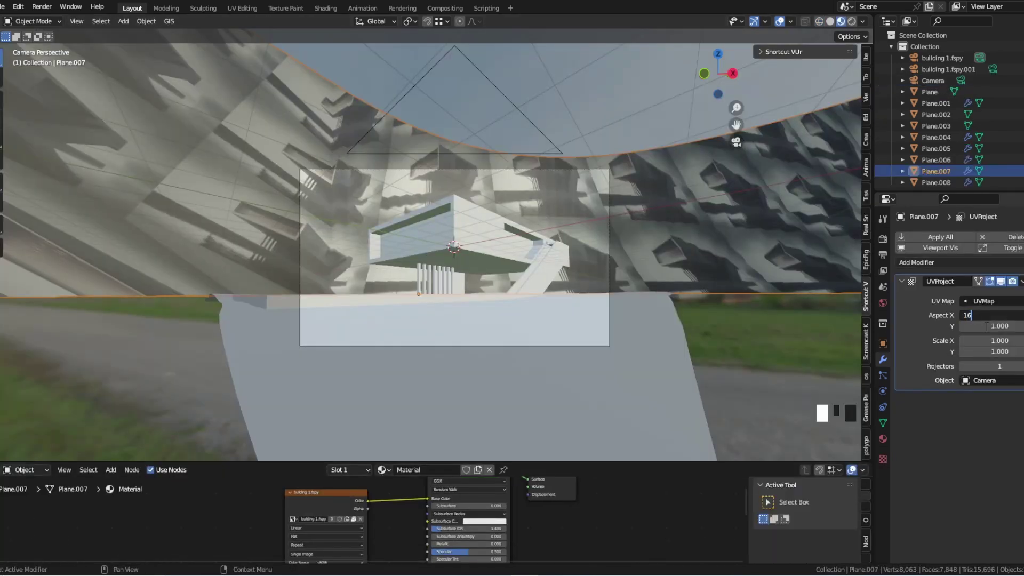
click(986, 326)
text(9)
key(Return)
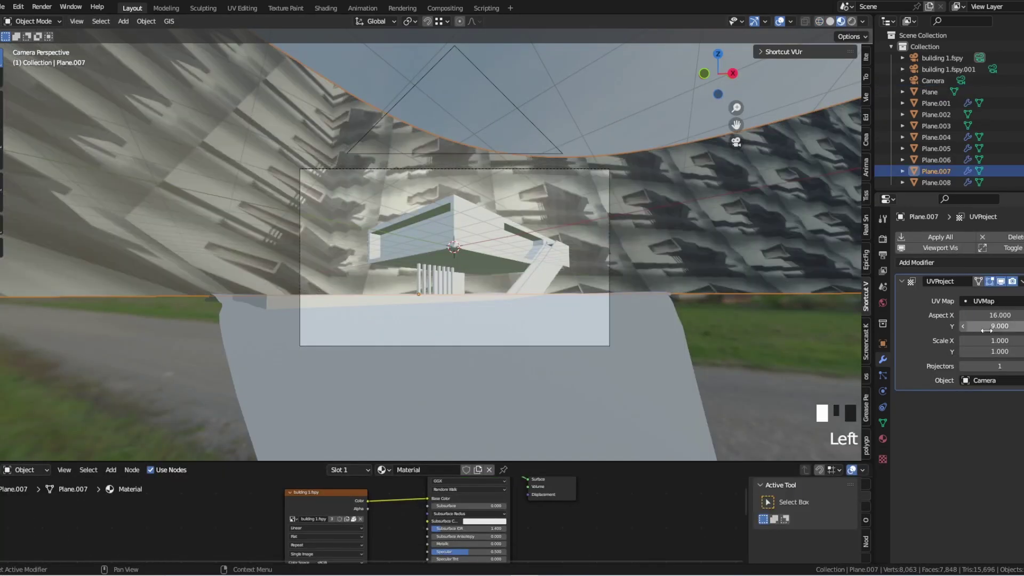
Step: Add a loop cut to the curved backdrop's mesh
key(Tab)
key(ctrl+r)
click(563, 222)
key(Tab)
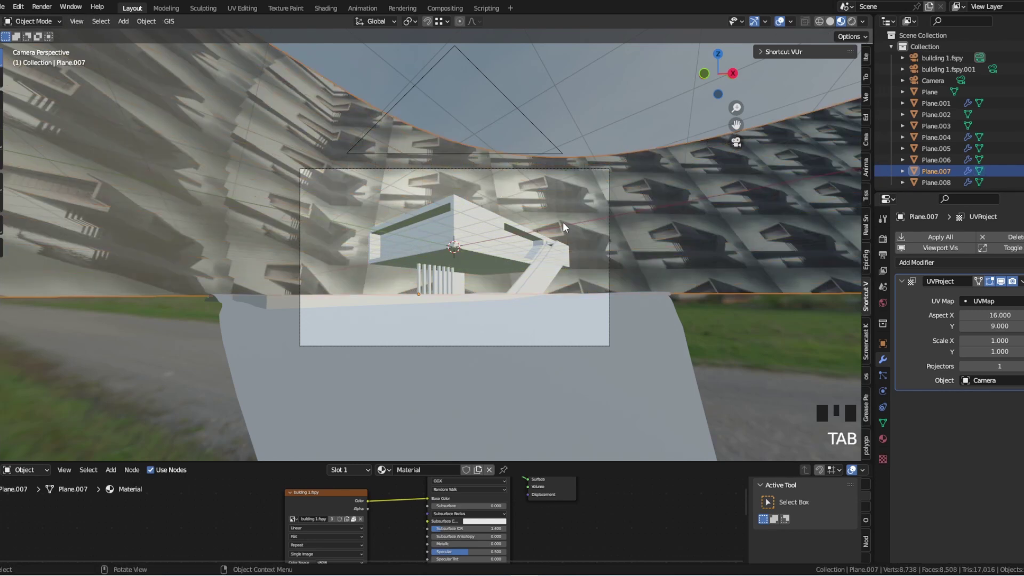
Step: Link the backdrop's material and copy its UVProject modifier to all building objects, leaving out the large ground plane
middle_drag(501, 246, 510, 331)
scroll(510, 331, down, 9)
drag(574, 340, 381, 149)
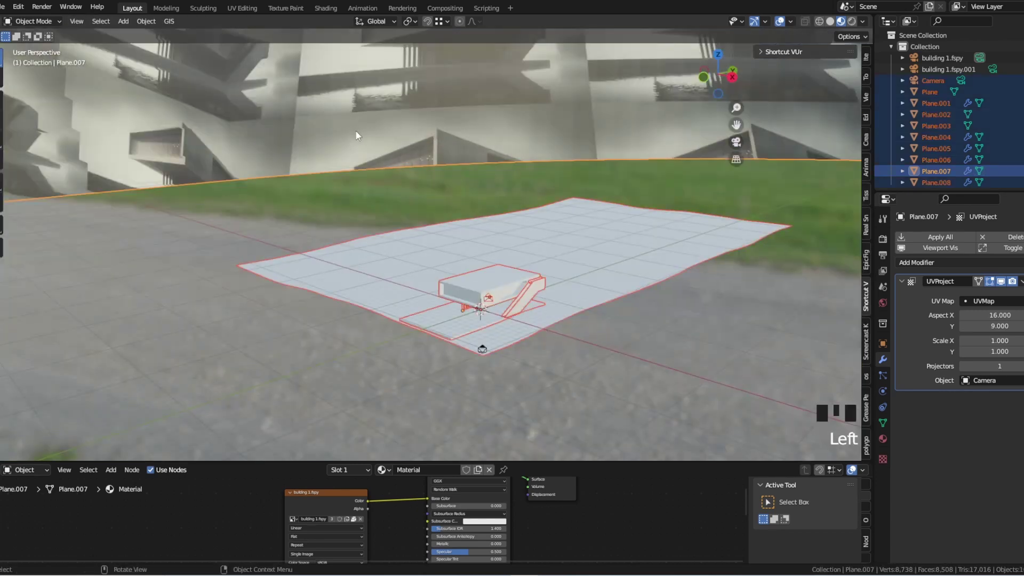
shift+click(392, 245)
shift+click(392, 246)
shift+click(376, 139)
key(ctrl+l)
key(ctrl+l)
click(382, 148)
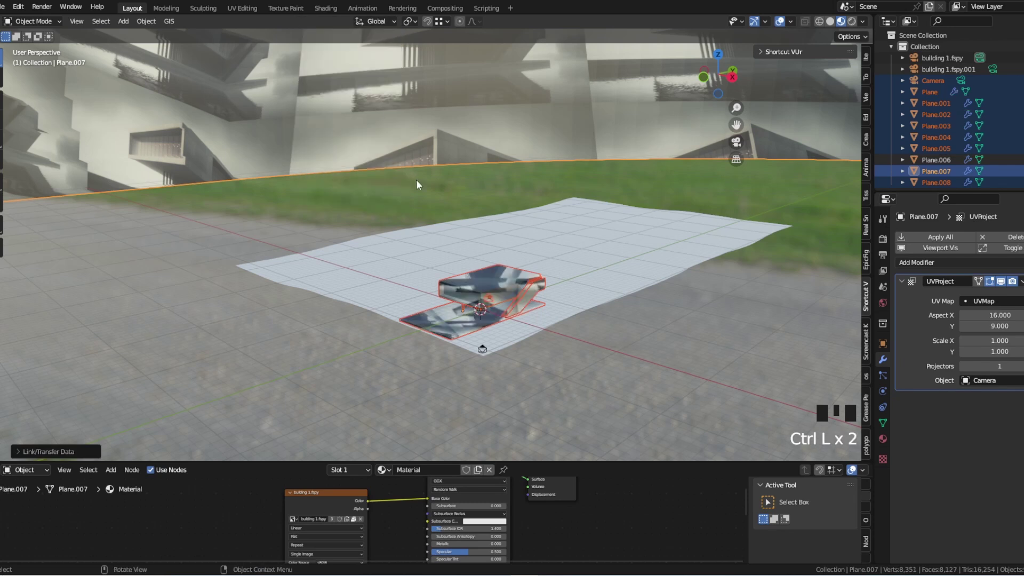
Step: UV-map the mesh geometry of all scene objects together in edit mode from the camera view
key(KP_0)
scroll(598, 312, up, 2)
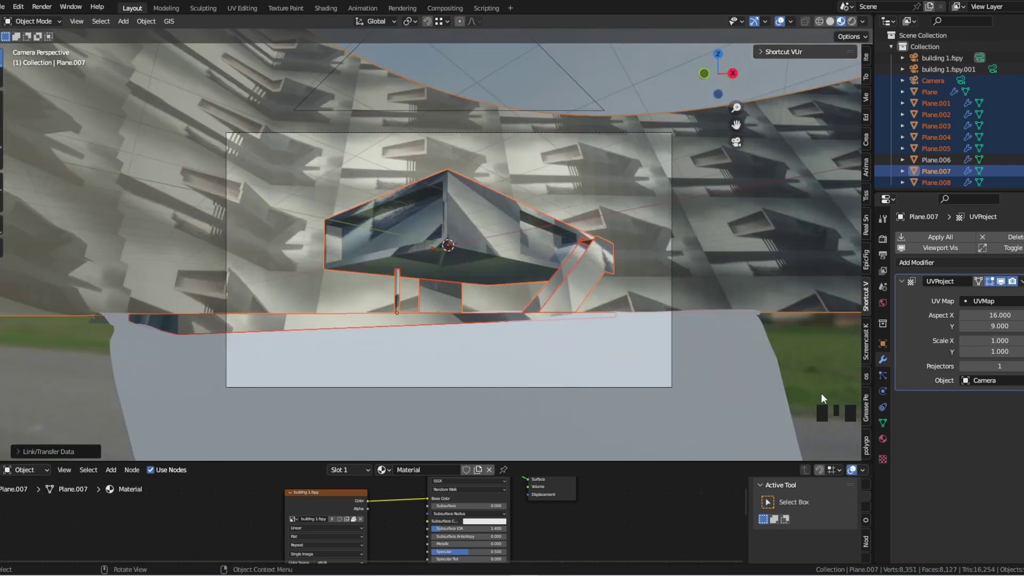
click(446, 430)
scroll(477, 261, up, 2)
key(Tab)
key(u)
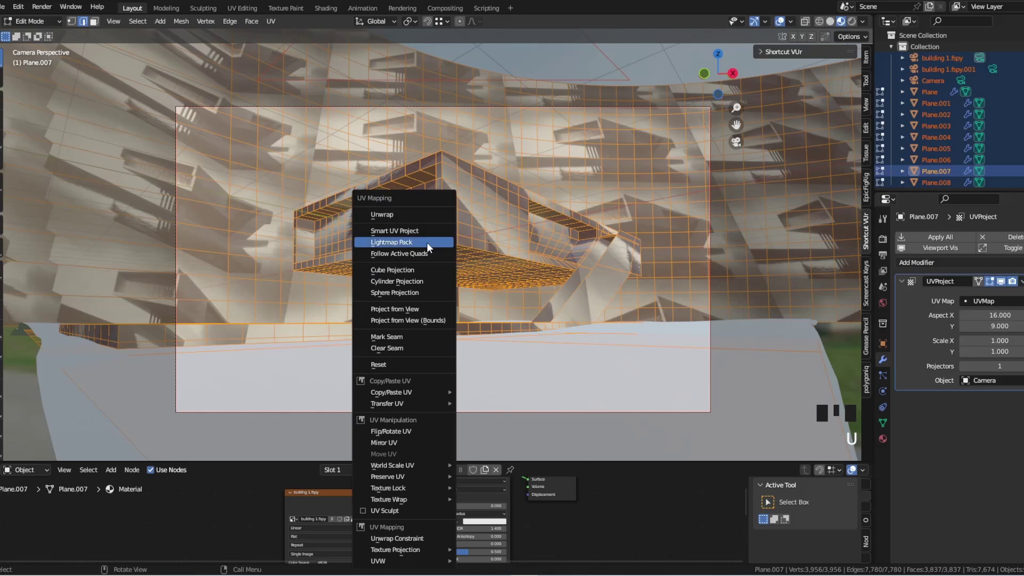
key(Tab)
scroll(455, 237, down, 5)
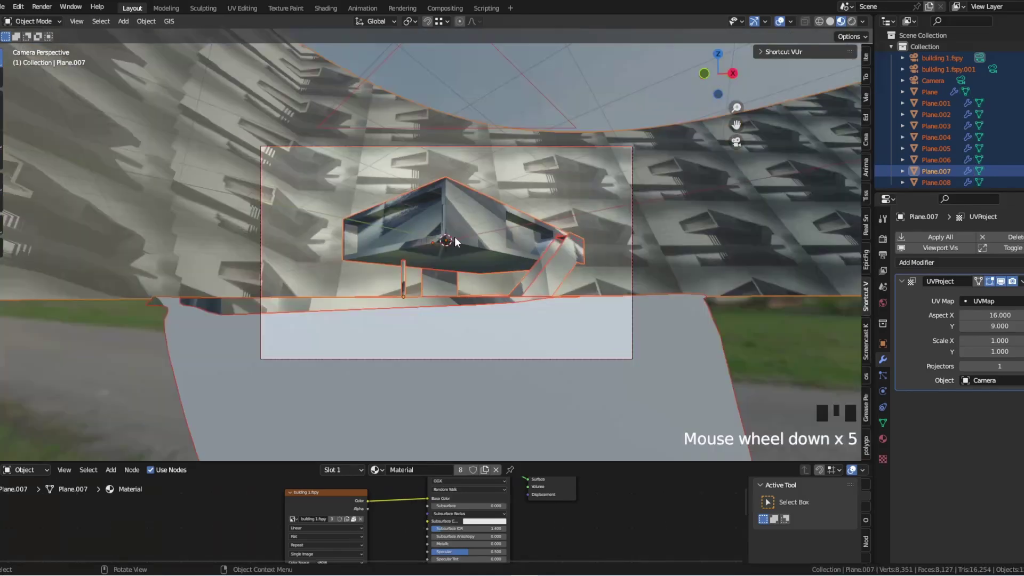
Step: Preview the building 1.fspy image texture node directly on the material's surface output
ctrl+shift+click(347, 496)
drag(999, 316, 976, 316)
key(ctrl+z)
Step: Delete the extra default camera hovering above the scene
key(KP_0)
scroll(485, 295, up, 2)
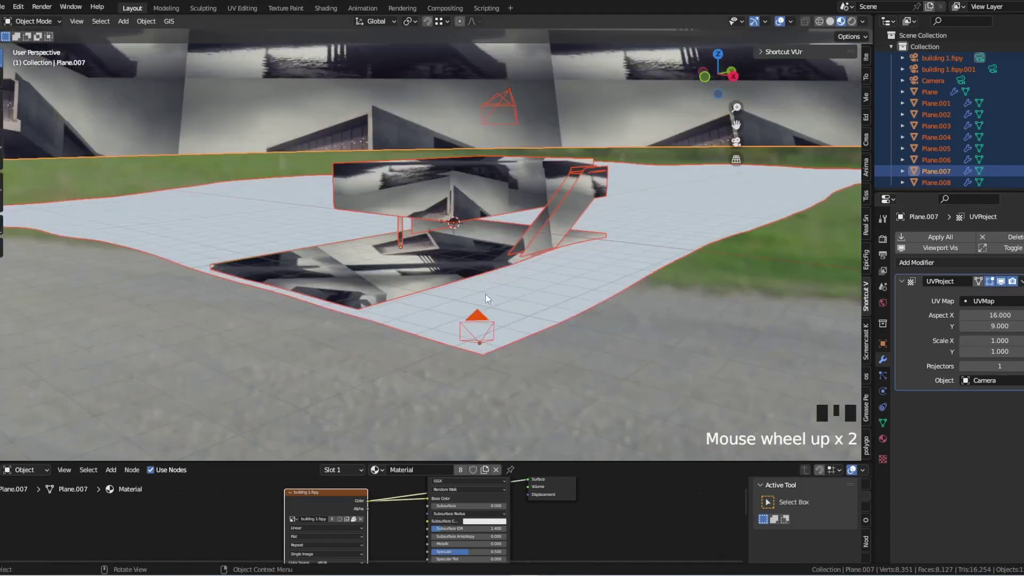
click(491, 119)
click(478, 326)
click(501, 99)
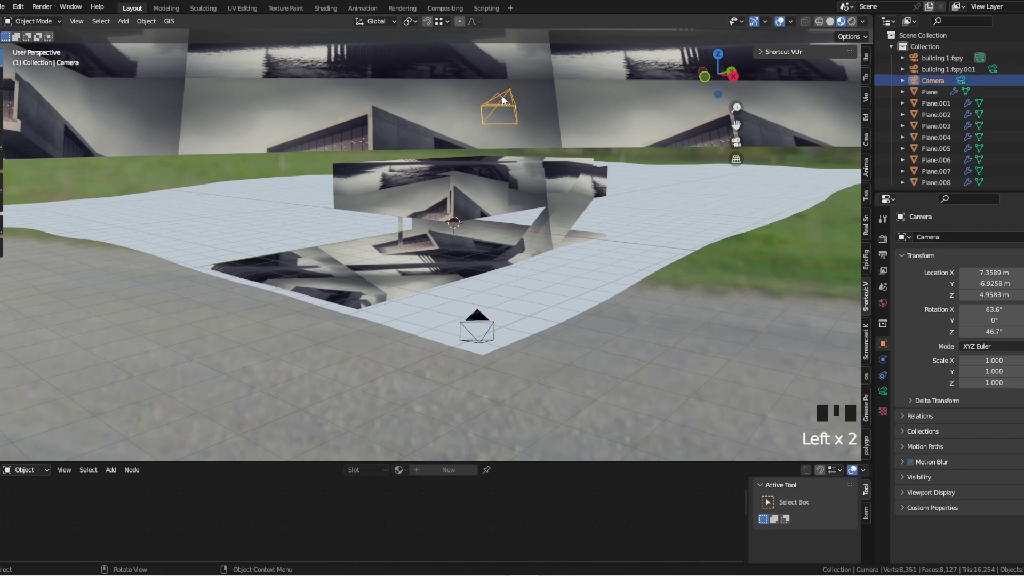
key(Delete)
Step: Hide the building 1.fspy camera in front of the building
click(491, 326)
click(501, 197)
click(479, 316)
key(h)
Step: Pick the remaining fSpy camera as the projector object of the main building volume's UVProject modifier
click(501, 197)
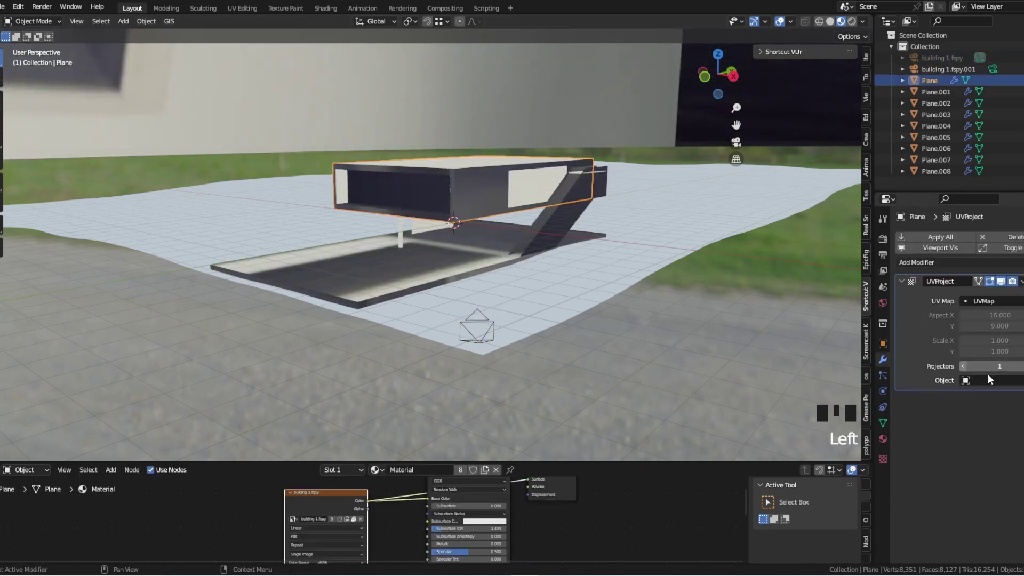
click(1021, 381)
click(479, 316)
Step: Select every mesh except the flat ground plane, with the curved backdrop Plane.007 active, and link its material to the others
middle_drag(476, 298, 471, 313)
scroll(472, 314, down, 5)
key(a)
ctrl+click(381, 210)
ctrl+click(381, 211)
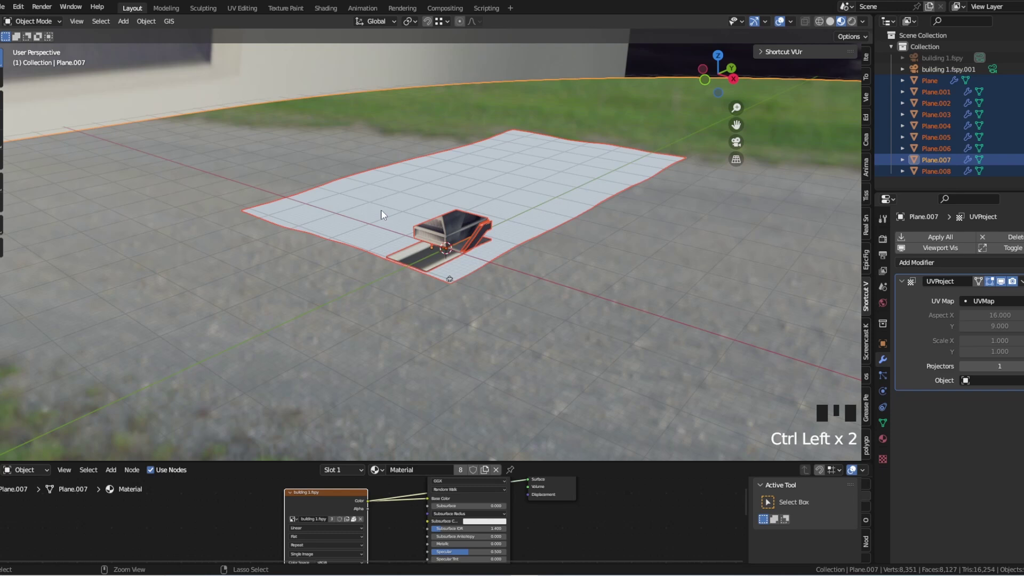
shift+click(360, 165)
shift+click(361, 165)
shift+click(335, 66)
key(KP_0)
key(ctrl+l)
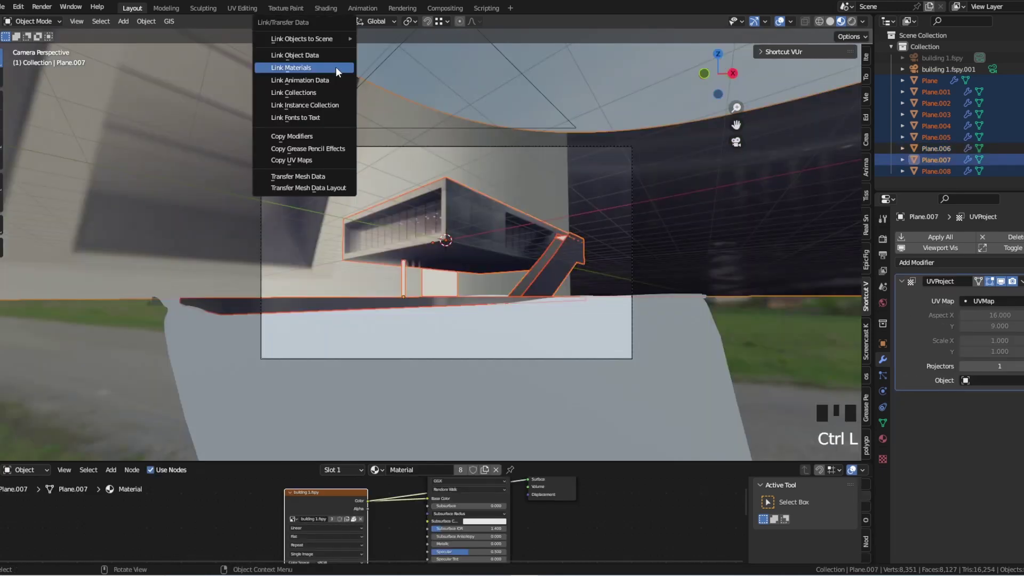
click(335, 66)
Step: Copy the UVProject modifier that projects from building 1.fspy.001 to all the selected meshes
middle_drag(446, 249, 494, 292)
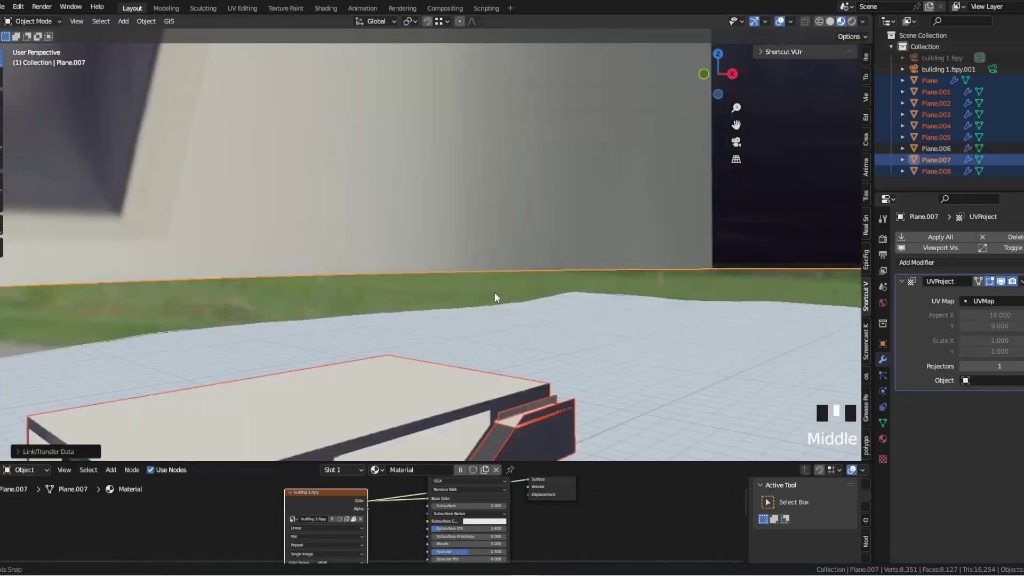
scroll(461, 370, up, 10)
click(464, 368)
key(ctrl+l)
click(491, 364)
key(KP_0)
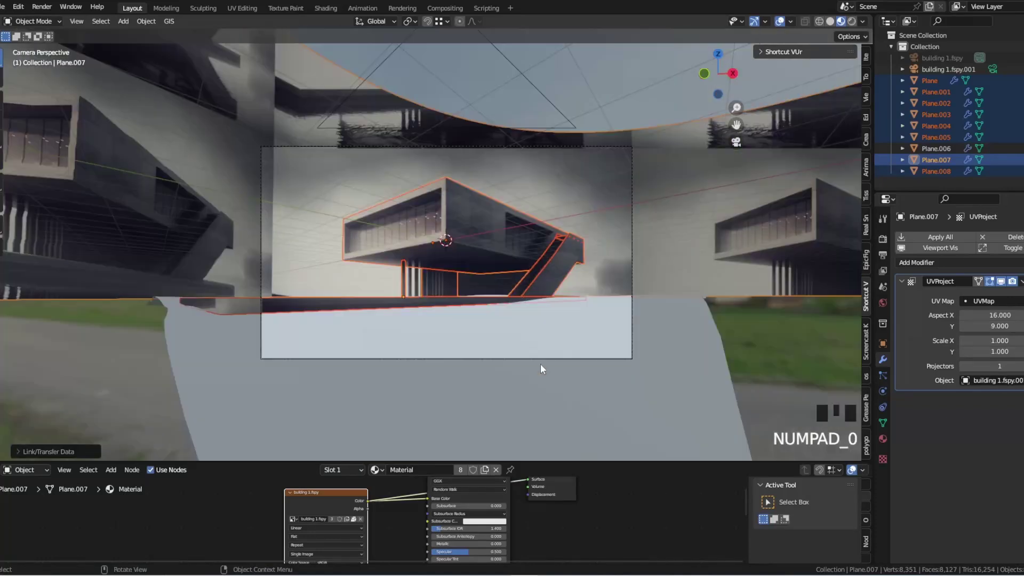
Step: Give the flat ground plane its own new material and add a Glass BSDF node to it
click(536, 371)
click(405, 470)
click(446, 471)
middle_drag(448, 484, 433, 539)
scroll(434, 536, up, 4)
key(shift+a)
click(286, 430)
text(glass)
key(Return)
click(529, 496)
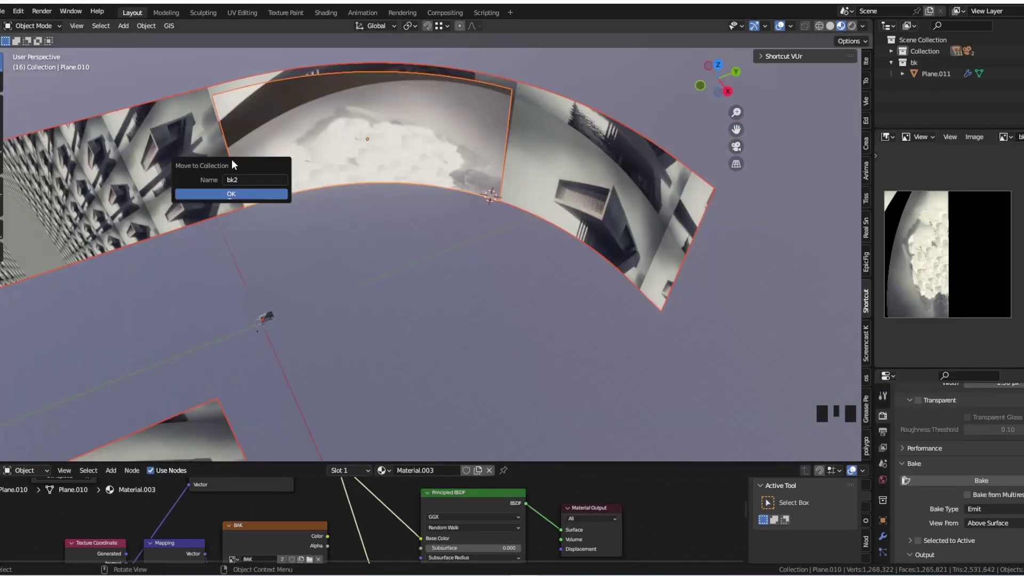
Step: Move Plane.007 and Plane.010 into a new collection named bk2 and exclude that collection from the view layer
click(240, 193)
key(KP_0)
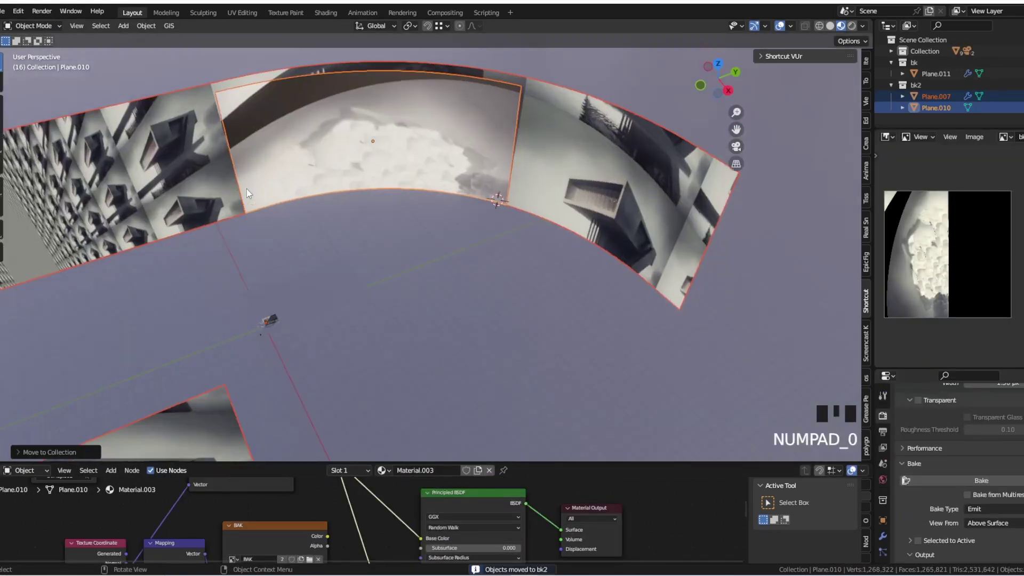
click(1018, 85)
Step: Inspect the building through the camera in rendered shading and return to material preview
click(703, 205)
click(703, 205)
scroll(533, 224, up, 5)
scroll(626, 216, down, 4)
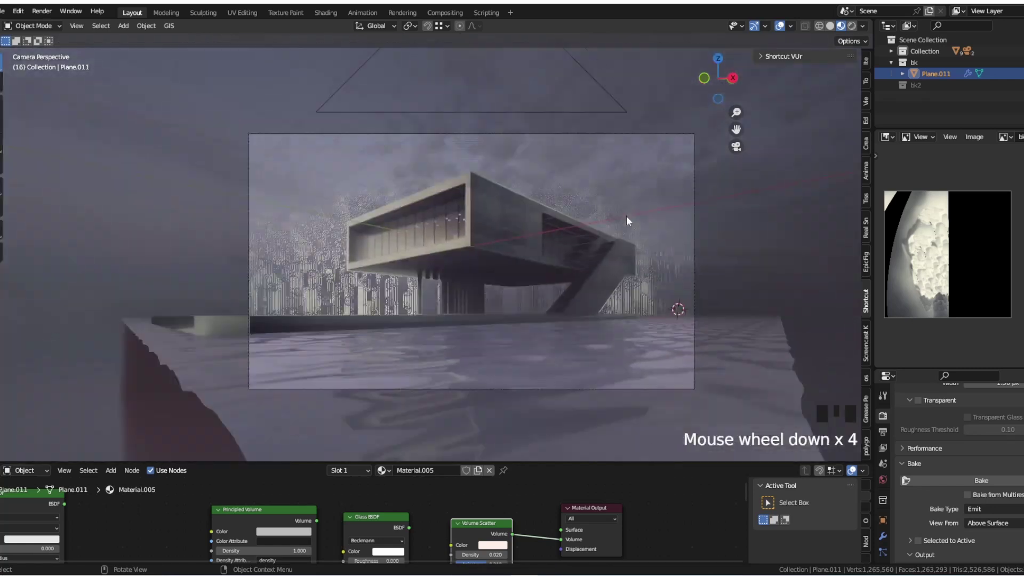
click(852, 25)
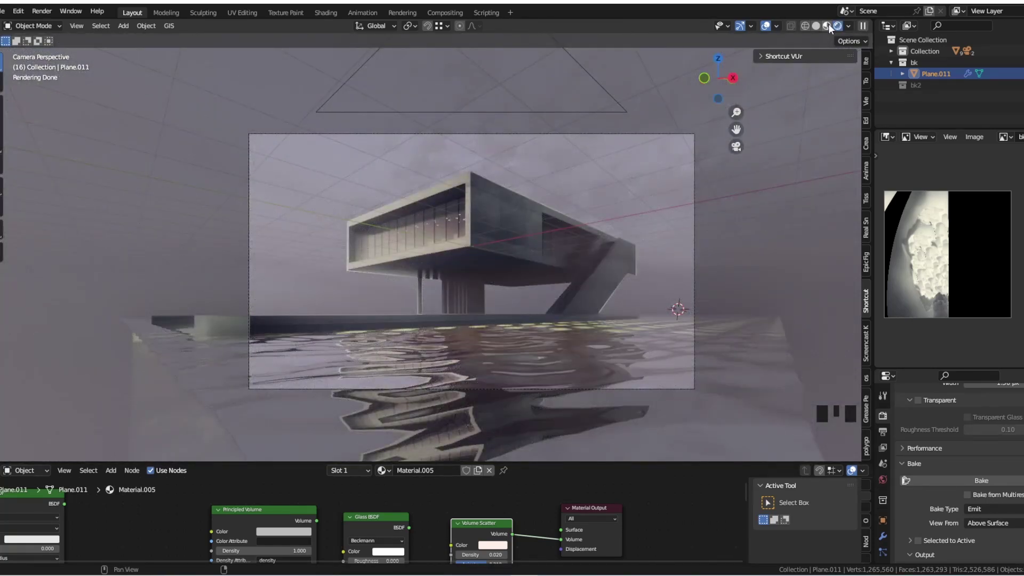
click(826, 26)
Step: Insert a Hue Saturation Value node between the belfast_sunset_puresky_4k.exr texture and the Background node in the World shader
click(27, 470)
click(49, 505)
scroll(420, 331, down, 9)
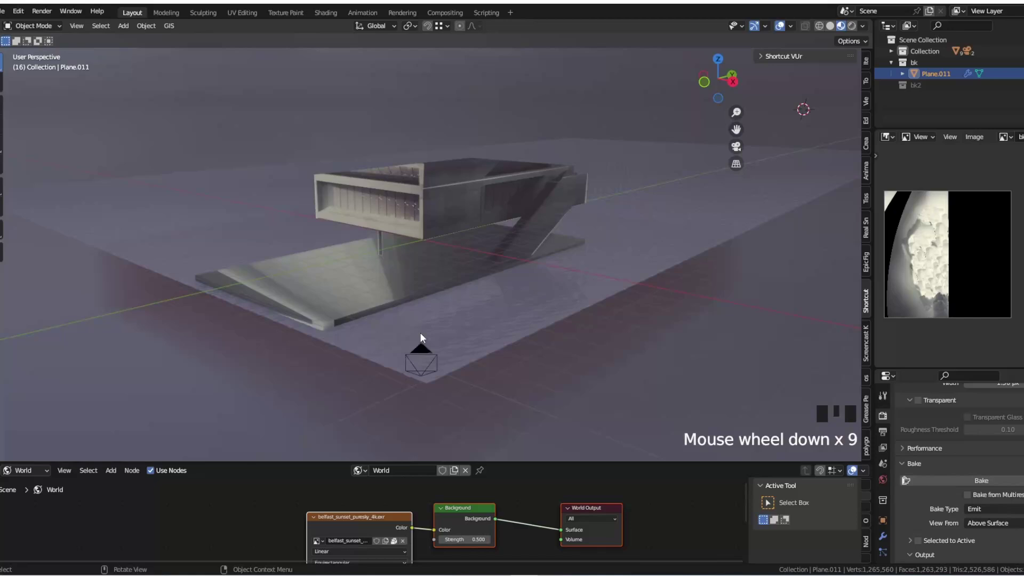
middle_drag(420, 331, 613, 278)
scroll(370, 533, up, 2)
key(shift+a)
click(334, 435)
text(sat)
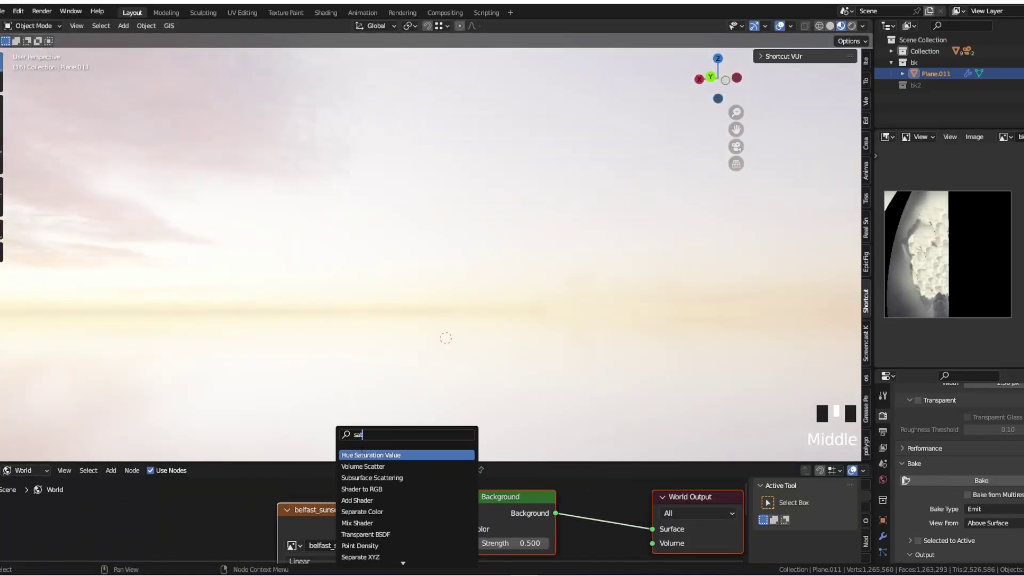
key(Return)
click(445, 469)
Step: Set the world's Hue Saturation Value node to saturation 0 and preview the camera view in rendered shading
scroll(445, 454, down, 7)
scroll(450, 503, down, 6)
key(m)
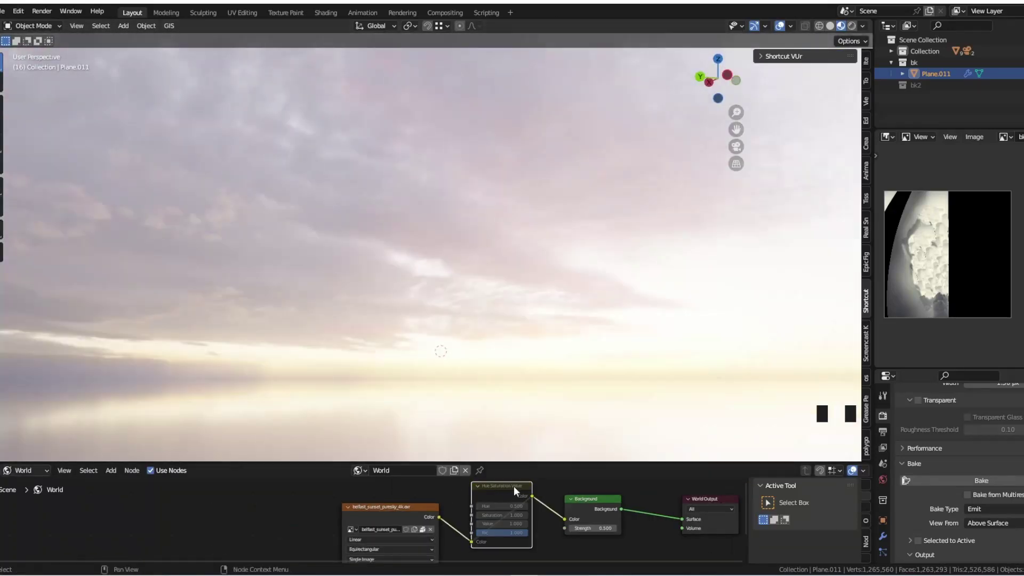
scroll(505, 507, up, 2)
drag(499, 520, 446, 520)
key(KP_0)
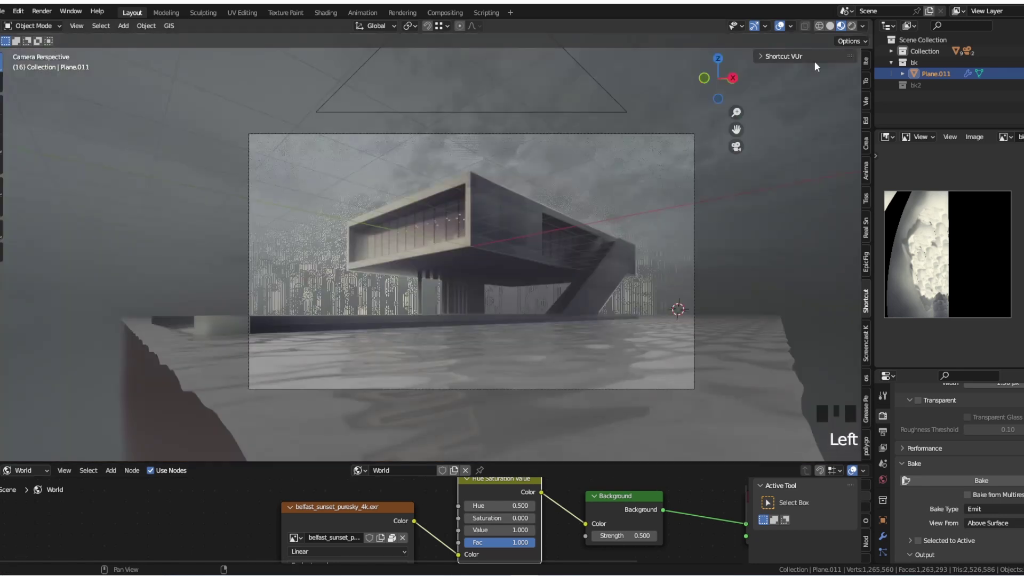
click(852, 26)
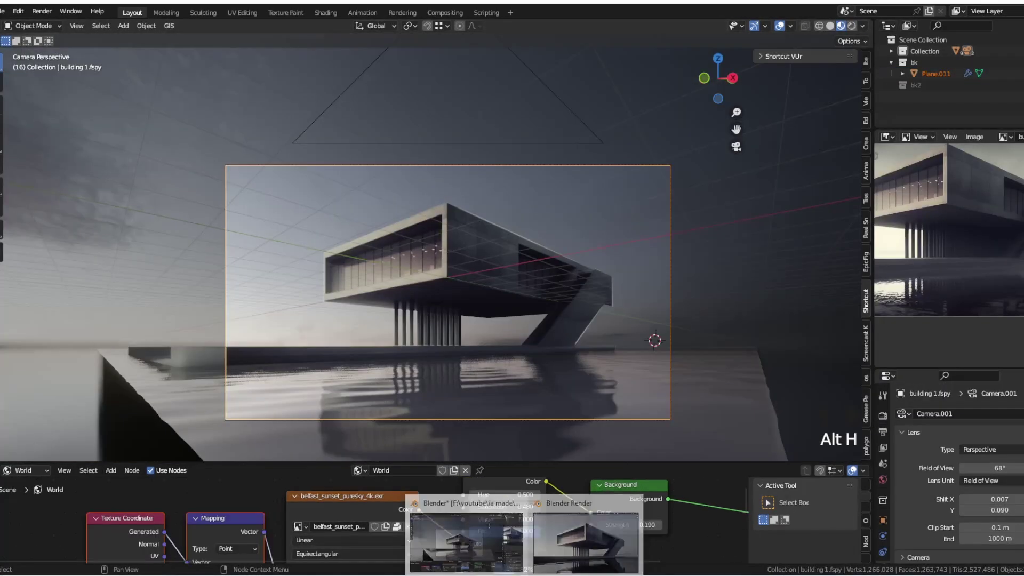
Step: Examine the finished building render in its separate window and close that window
click(582, 543)
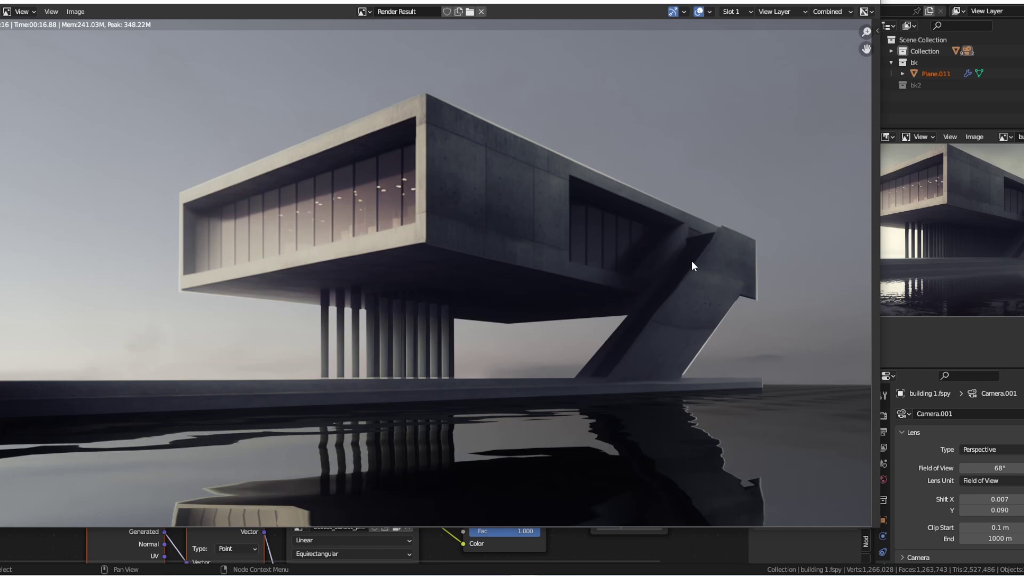
click(867, 2)
Step: Set the render output file format to FFmpeg Video and change the encoding container
click(882, 431)
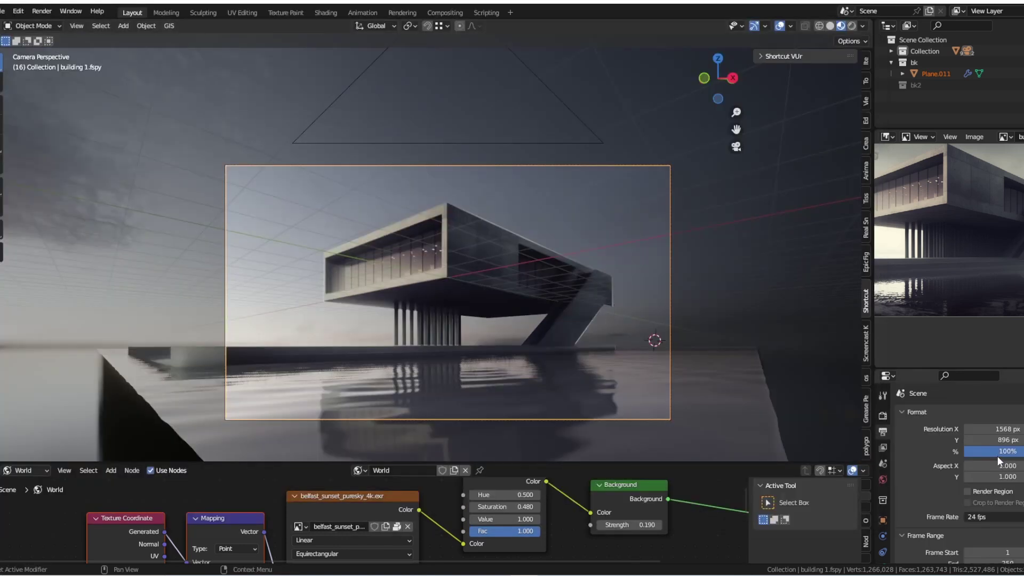
scroll(933, 443, down, 8)
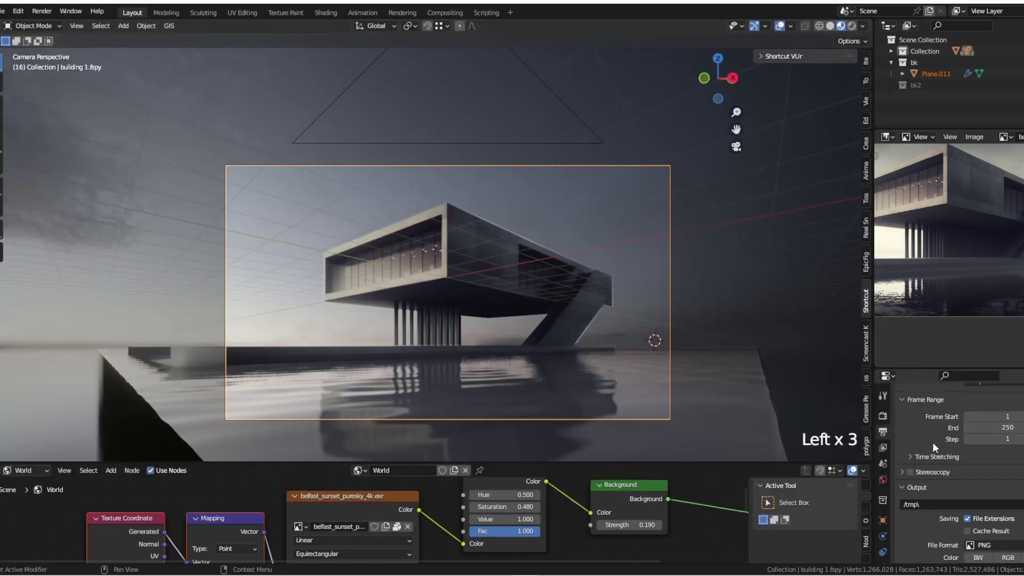
click(996, 477)
click(1014, 433)
click(937, 521)
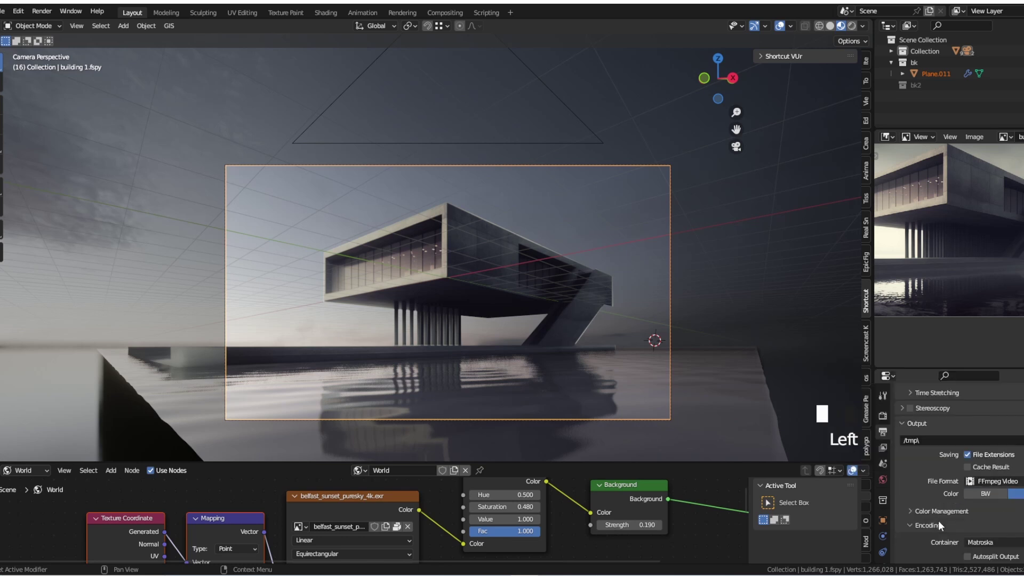
scroll(944, 517, down, 3)
click(993, 474)
click(993, 436)
Step: Browse the F: drive for a folder to use as the render output path
scroll(996, 443, up, 4)
click(1022, 463)
click(251, 198)
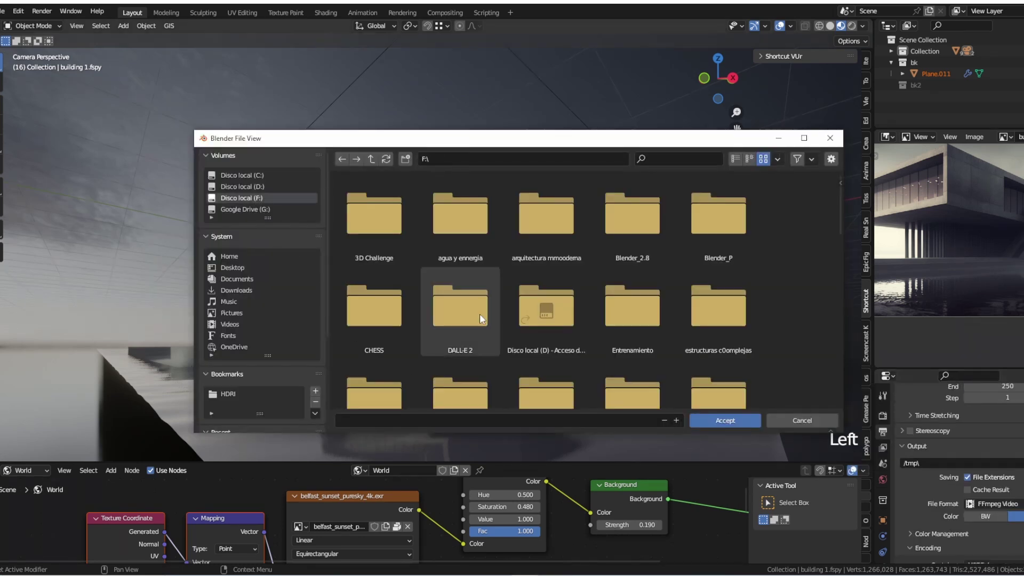